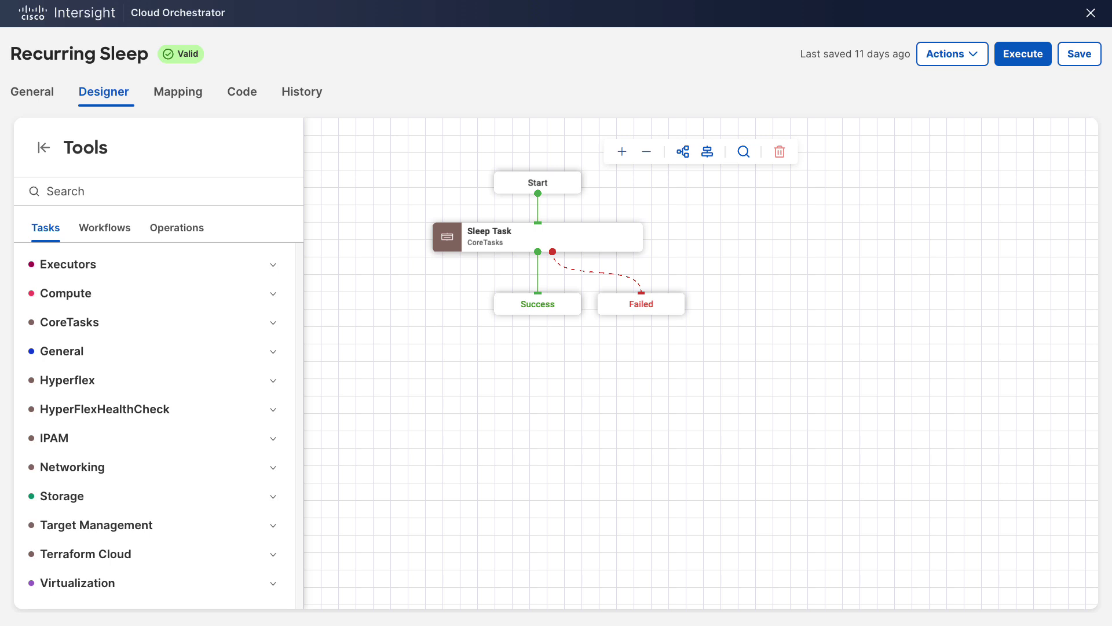
Prepare an execution of the Recurring Sleep workflow with a sleep time of 5 seconds and open its scheduling form
left_click(1026, 59)
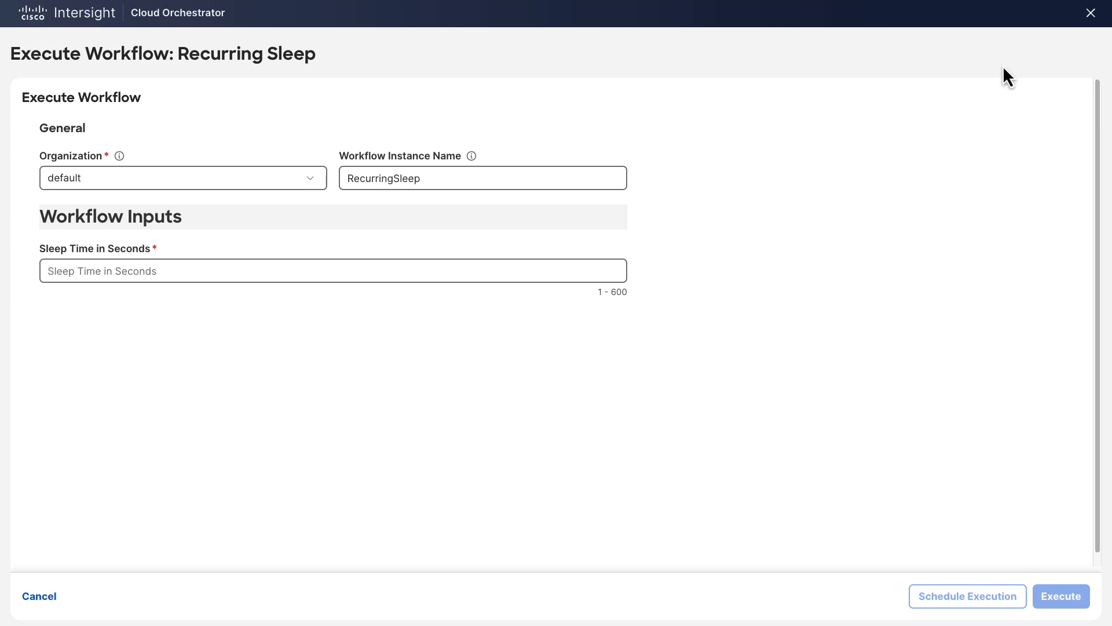
left_click(334, 271)
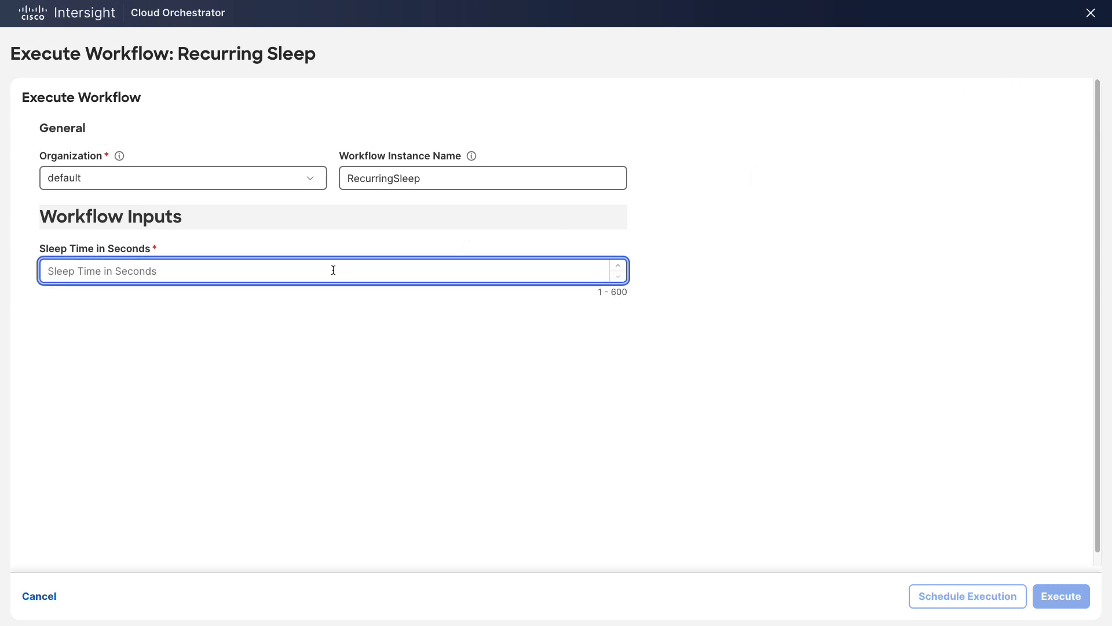
type("5")
left_click(672, 326)
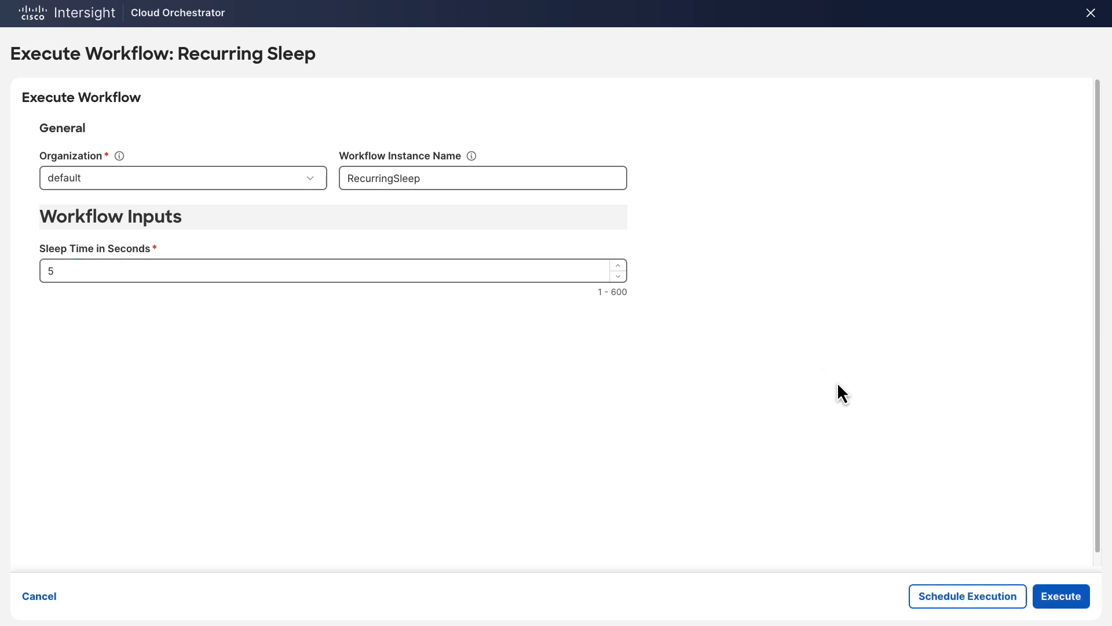
left_click(992, 603)
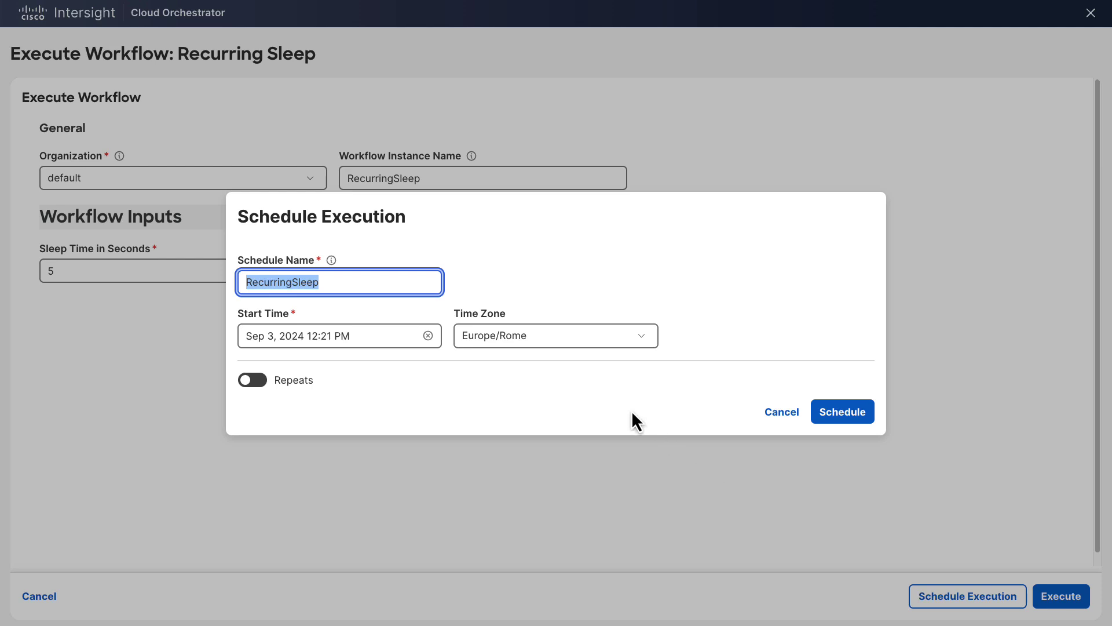
Check the start time and time zone choices, and turn on repeats for the scheduled execution
left_click(366, 337)
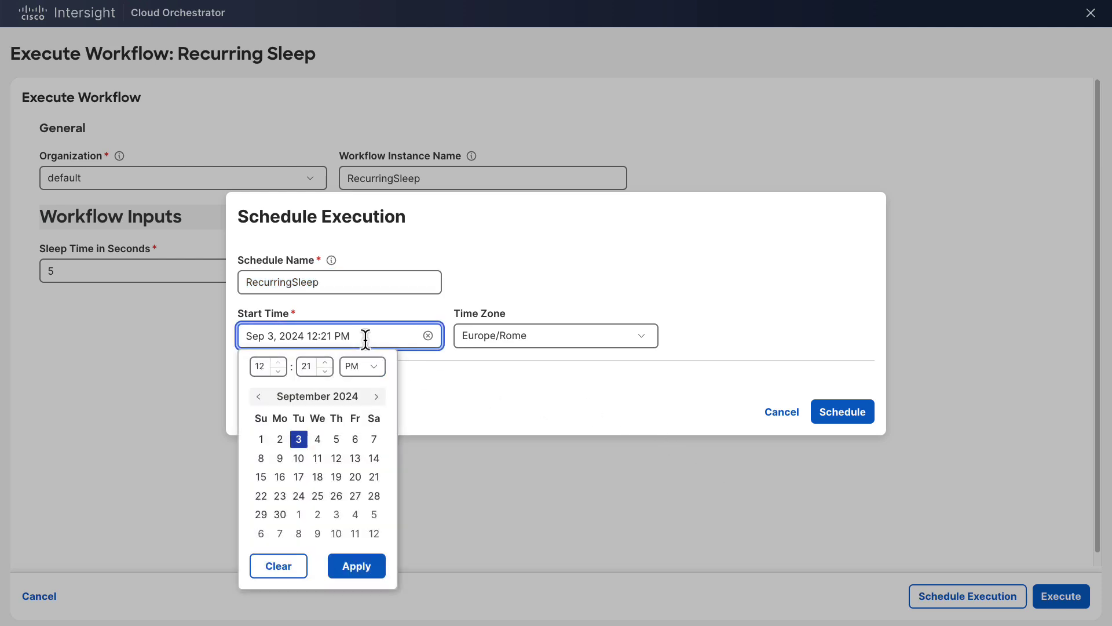
left_click(485, 378)
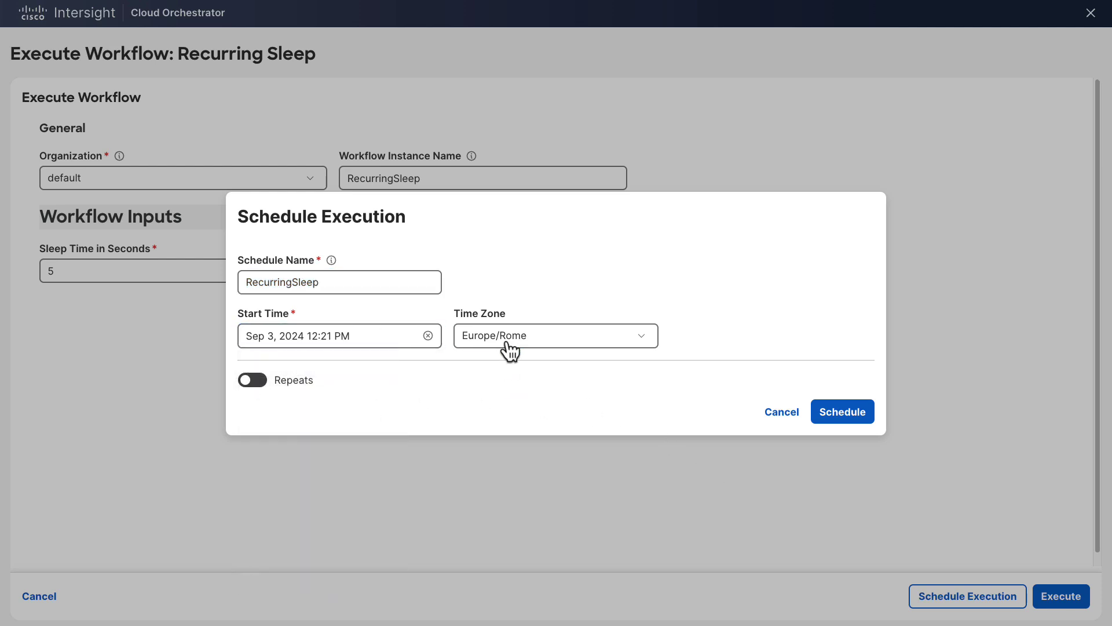
left_click(508, 341)
left_click(502, 348)
left_click(254, 381)
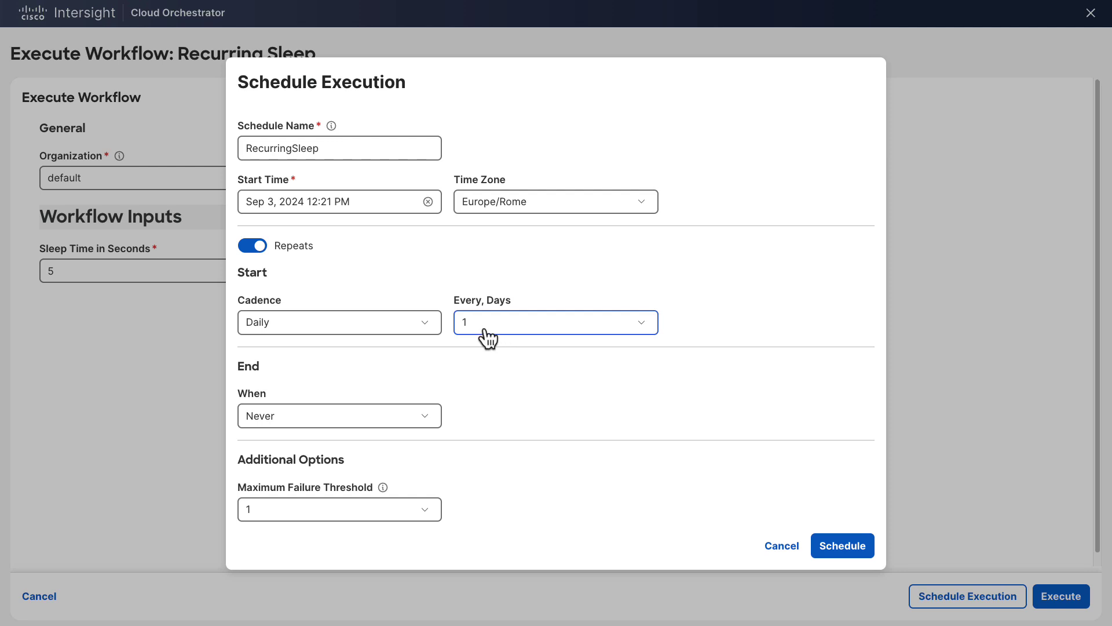
Set the repeat cadence to Minutes and check the available minute intervals
left_click(382, 331)
left_click(382, 350)
left_click(514, 328)
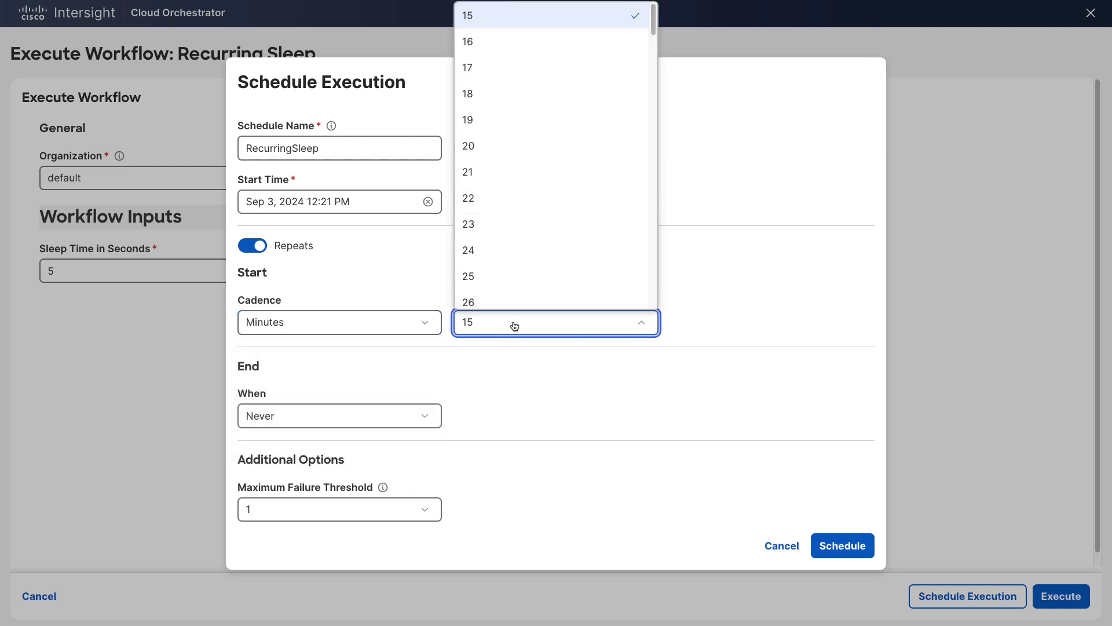
left_click(499, 356)
Try the Hourly cadence and check the available hour intervals
left_click(365, 332)
left_click(342, 386)
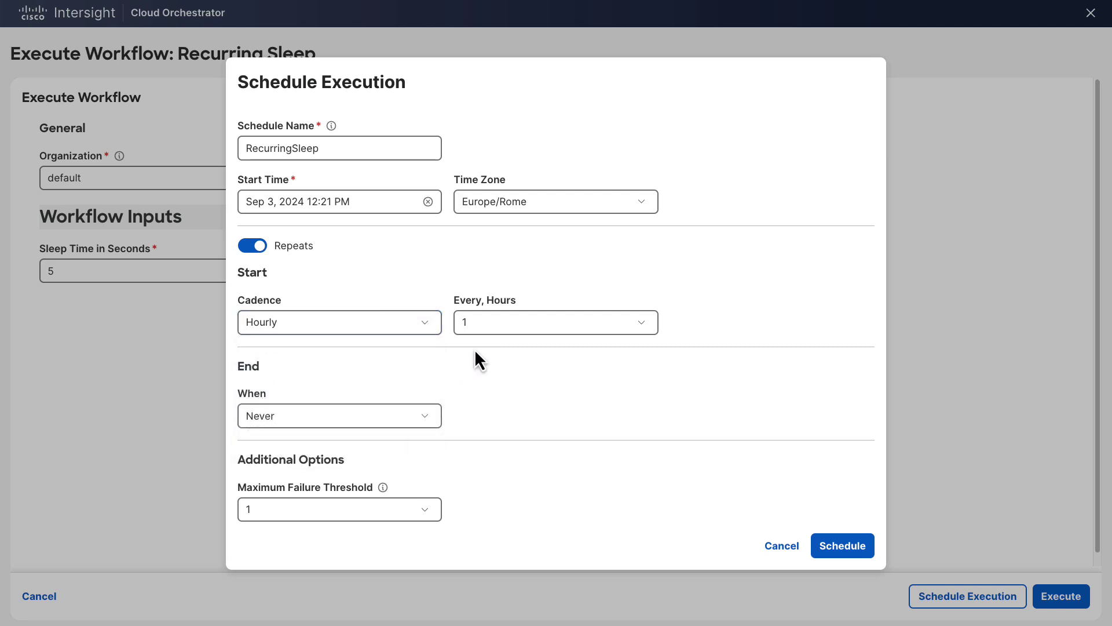
left_click(513, 329)
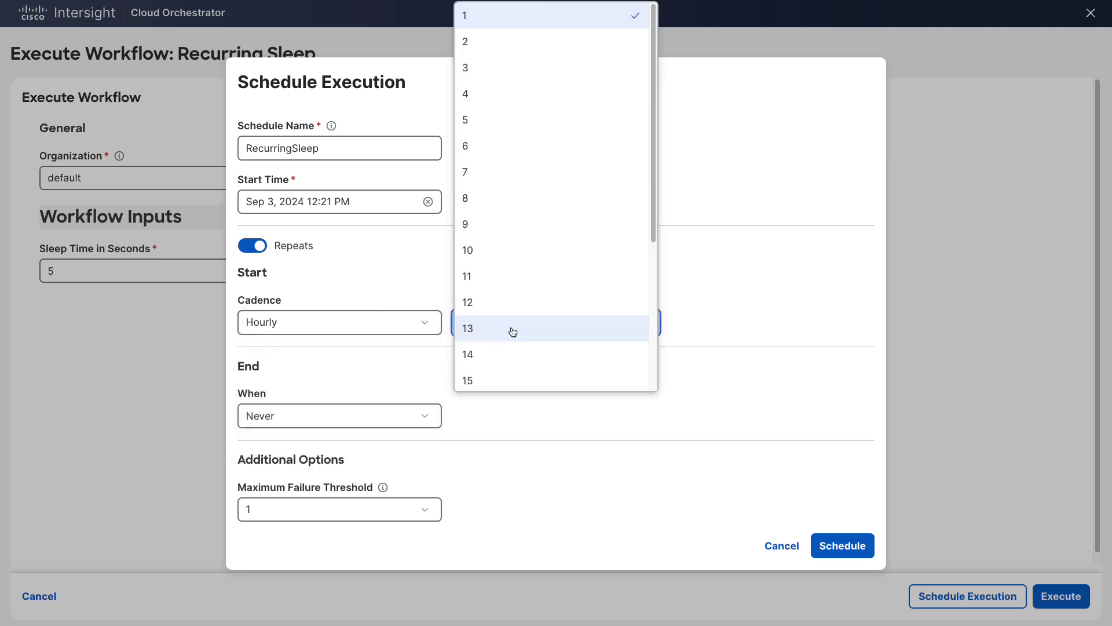
Try the Daily cadence and check the available day intervals
left_click(378, 331)
left_click(387, 393)
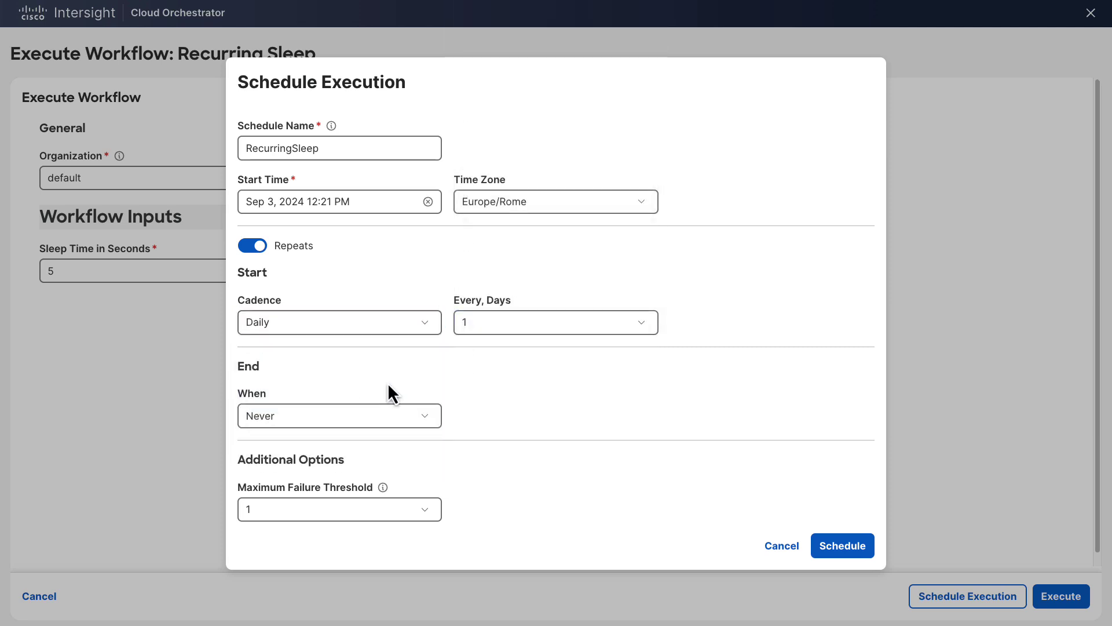
left_click(529, 330)
left_click(529, 329)
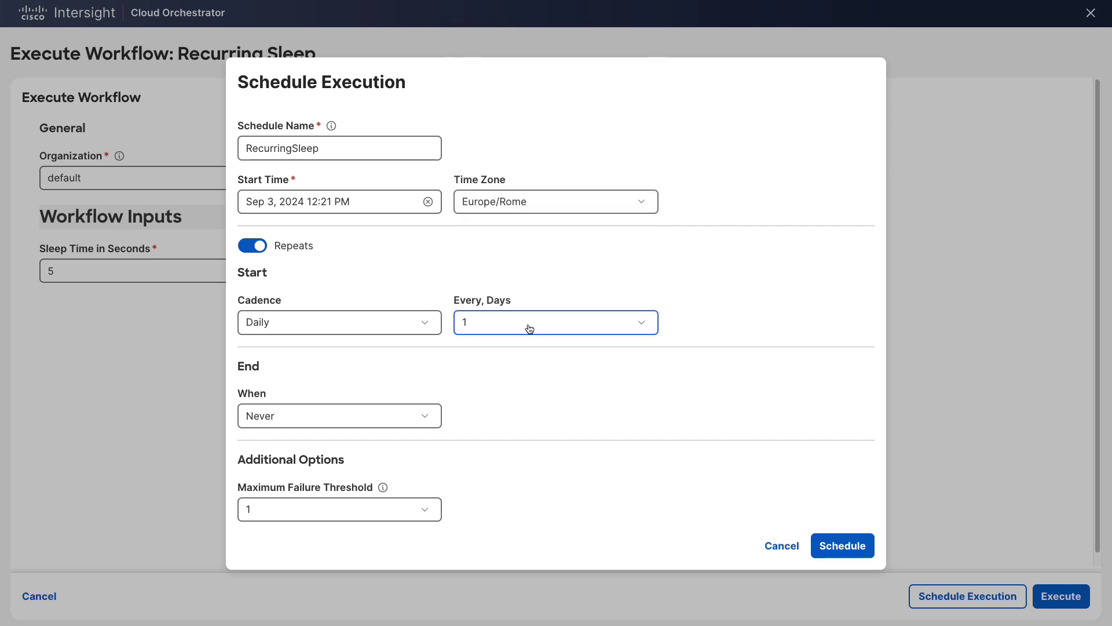
Try a Weekly cadence that repeats every 2 weeks on Monday through Friday
left_click(386, 334)
left_click(352, 431)
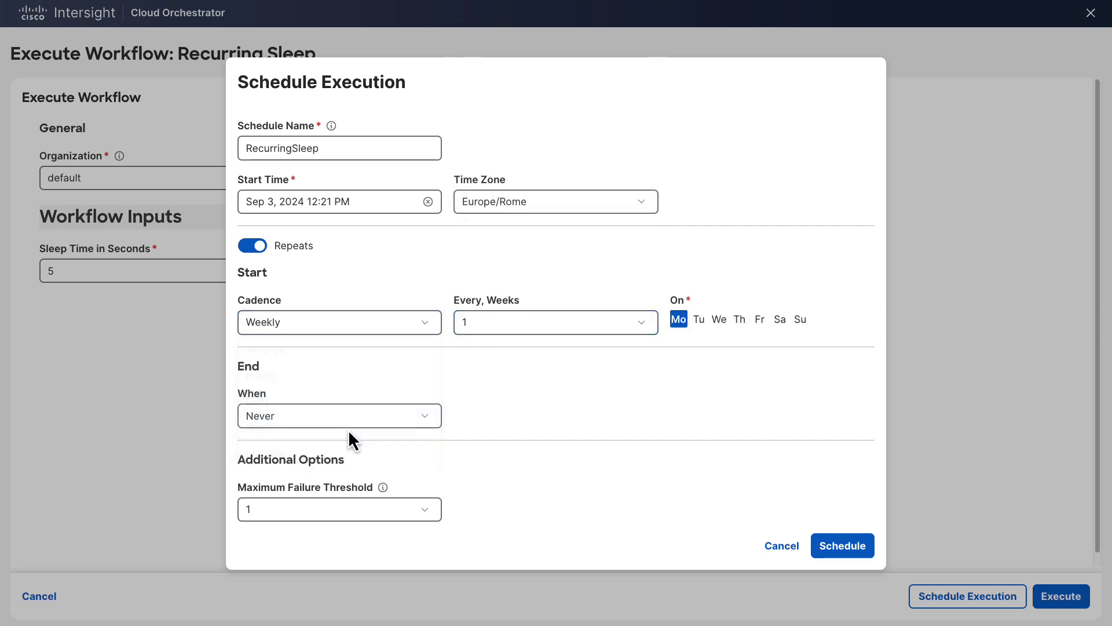
left_click(719, 321)
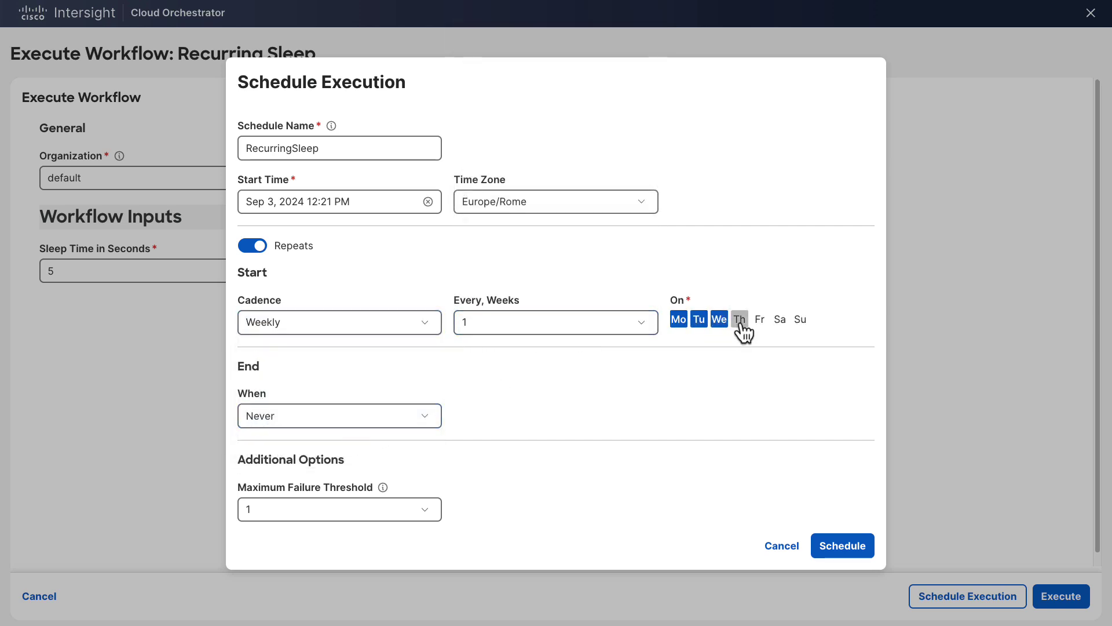
left_click(739, 321)
left_click(760, 320)
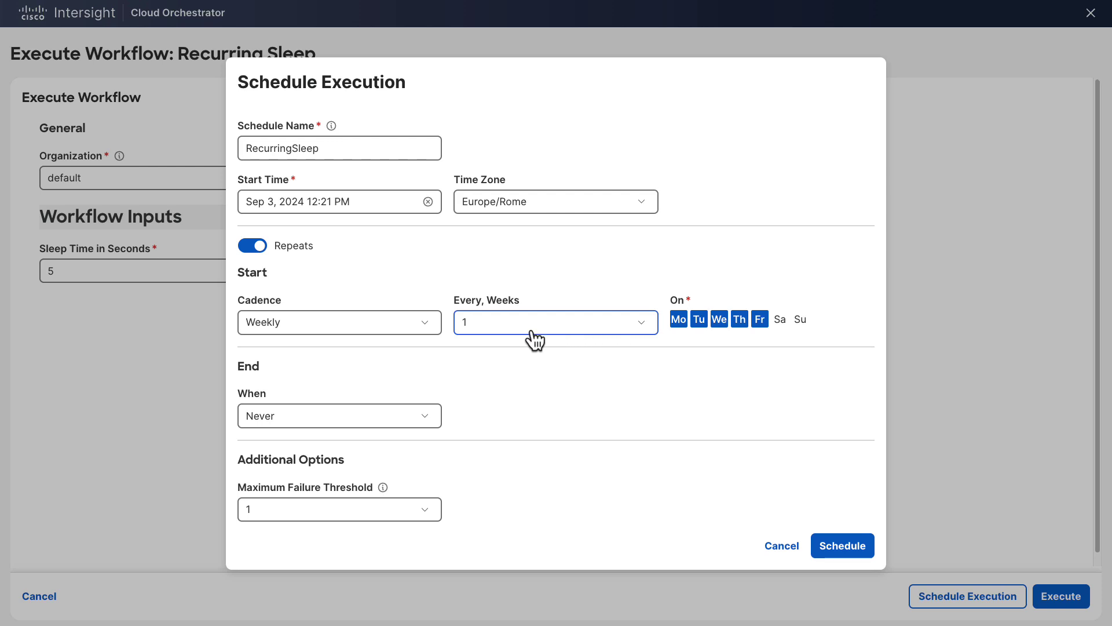
left_click(510, 334)
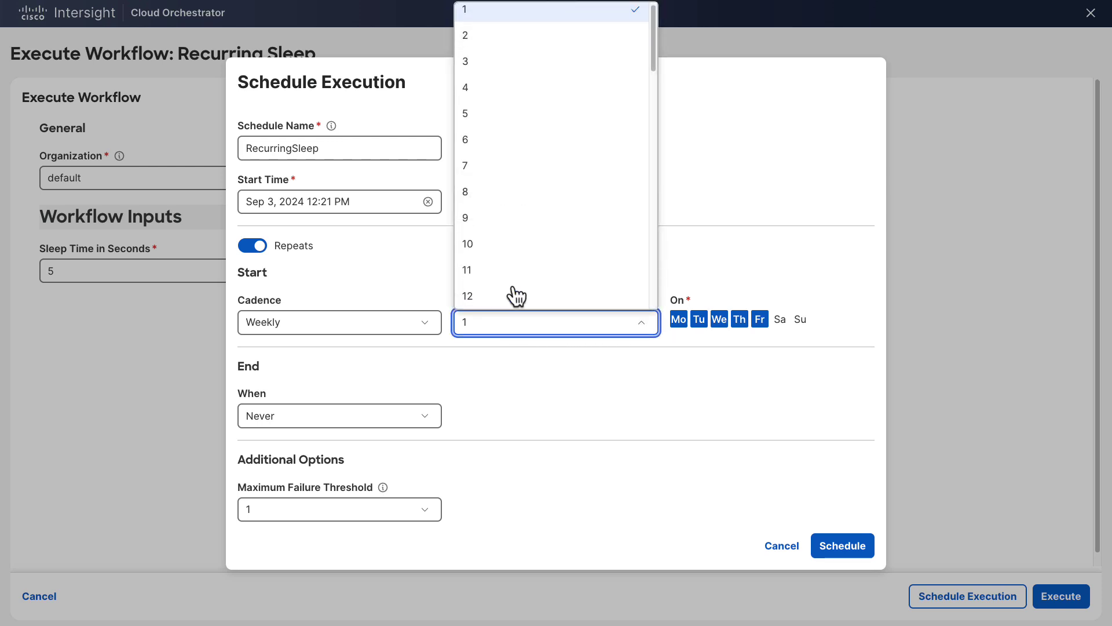
left_click(507, 38)
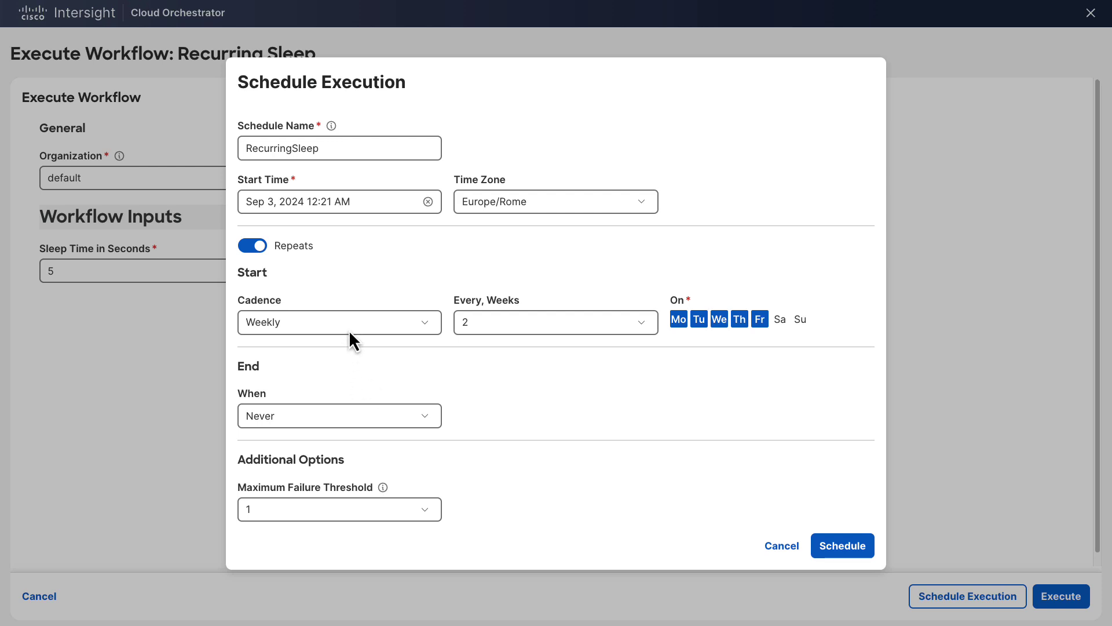
Switch the cadence to Monthly, try selecting days 1, 2 and 3 of the month, and clear them again
left_click(350, 330)
left_click(342, 455)
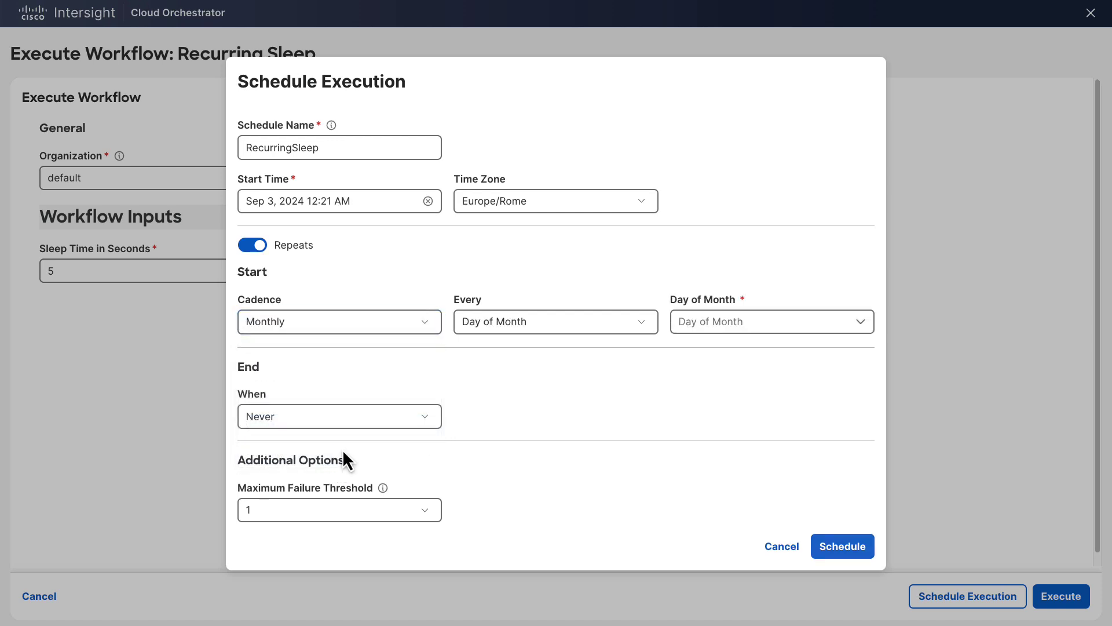
left_click(692, 325)
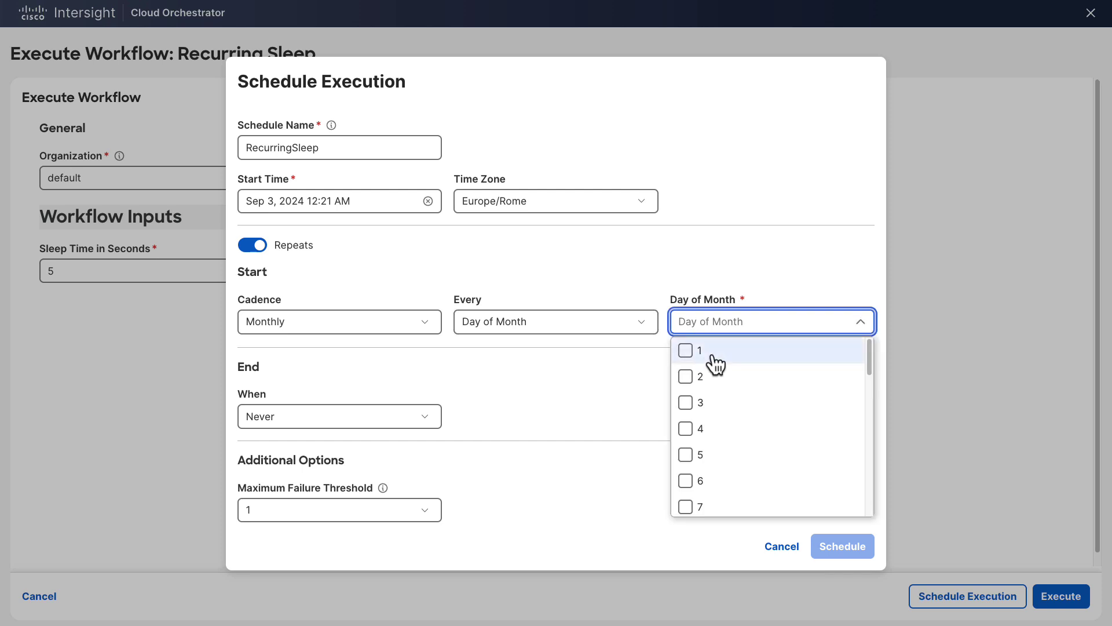
left_click(687, 350)
left_click(690, 377)
left_click(686, 403)
left_click(686, 403)
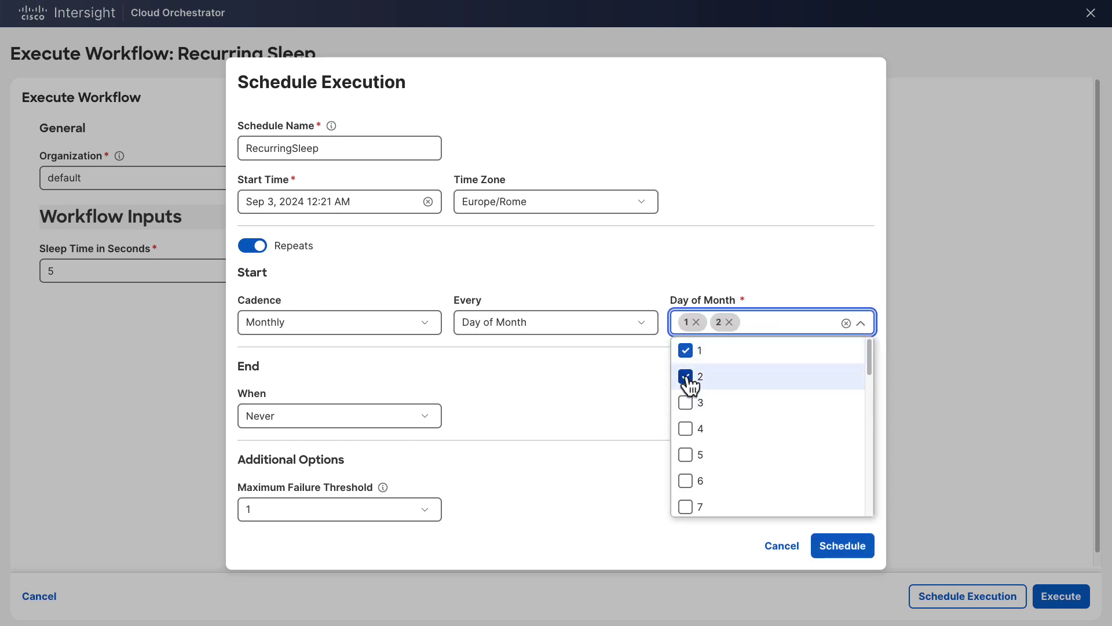
left_click(686, 377)
left_click(686, 350)
Try First Weekday of Month and Last Day of Month as monthly recurrences, and return the cadence to Weekly
left_click(618, 322)
left_click(542, 370)
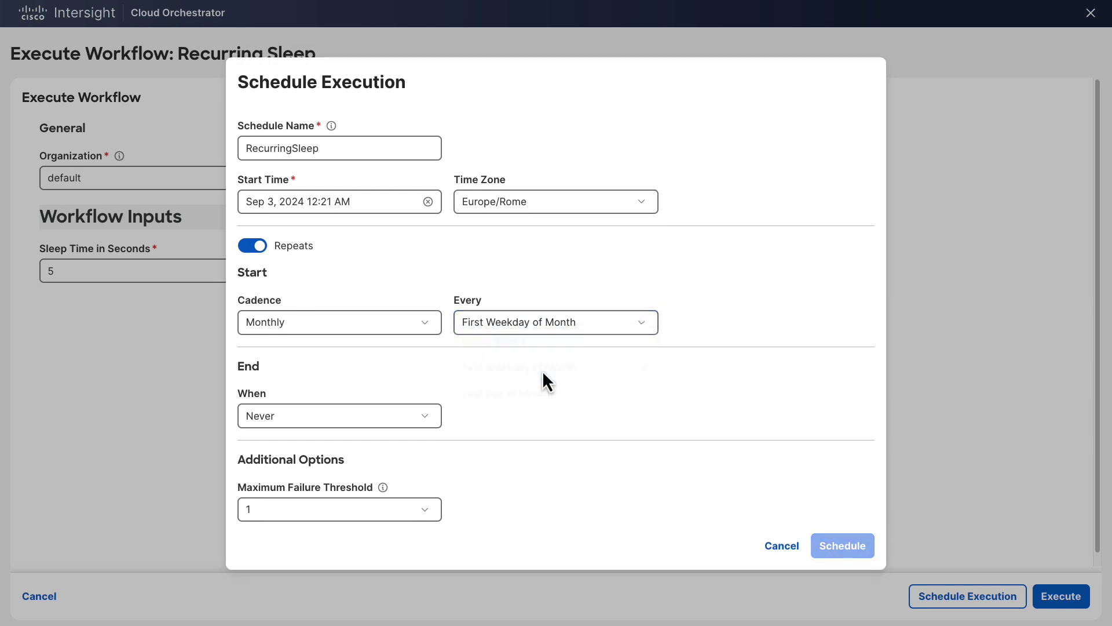
left_click(569, 329)
left_click(574, 403)
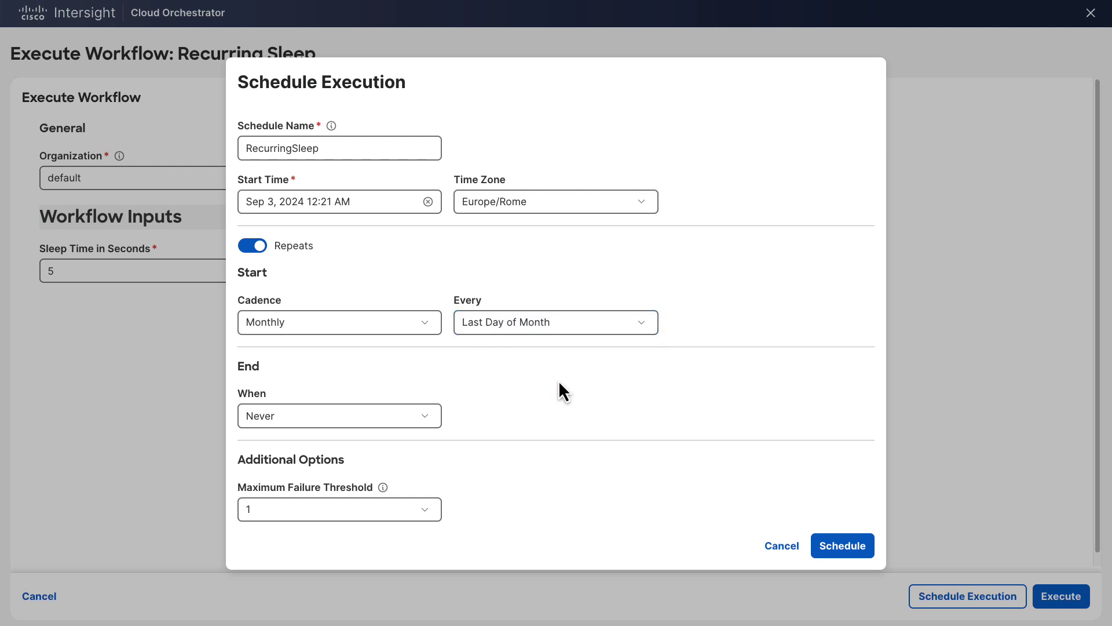
left_click(427, 331)
left_click(372, 429)
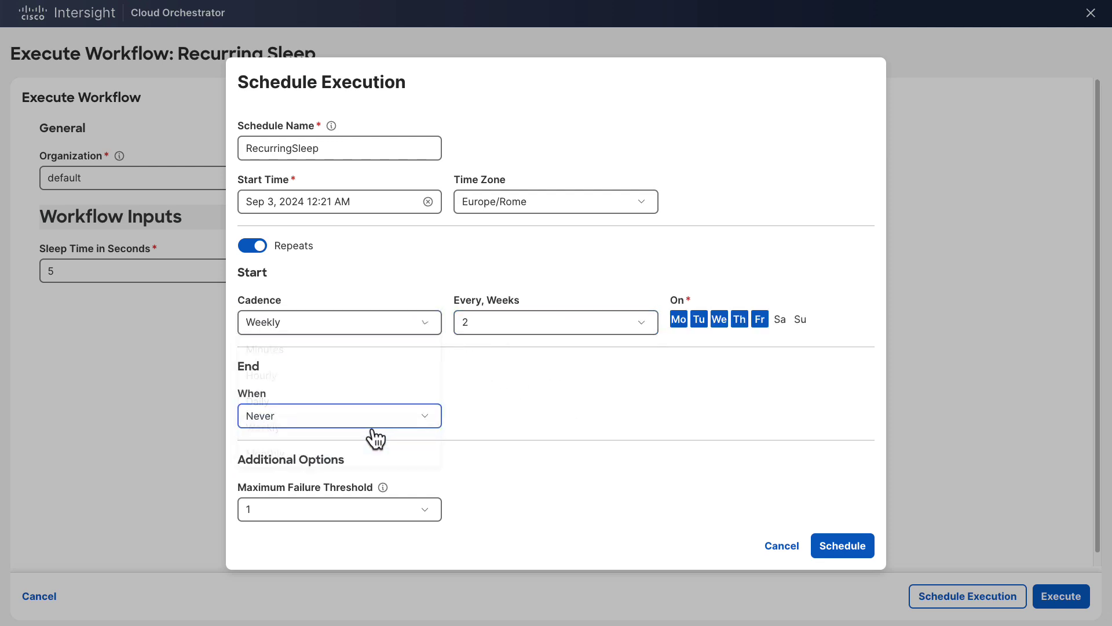
Try ending the recurrence with the On This Day option, leaving the end time empty
left_click(403, 418)
left_click(402, 469)
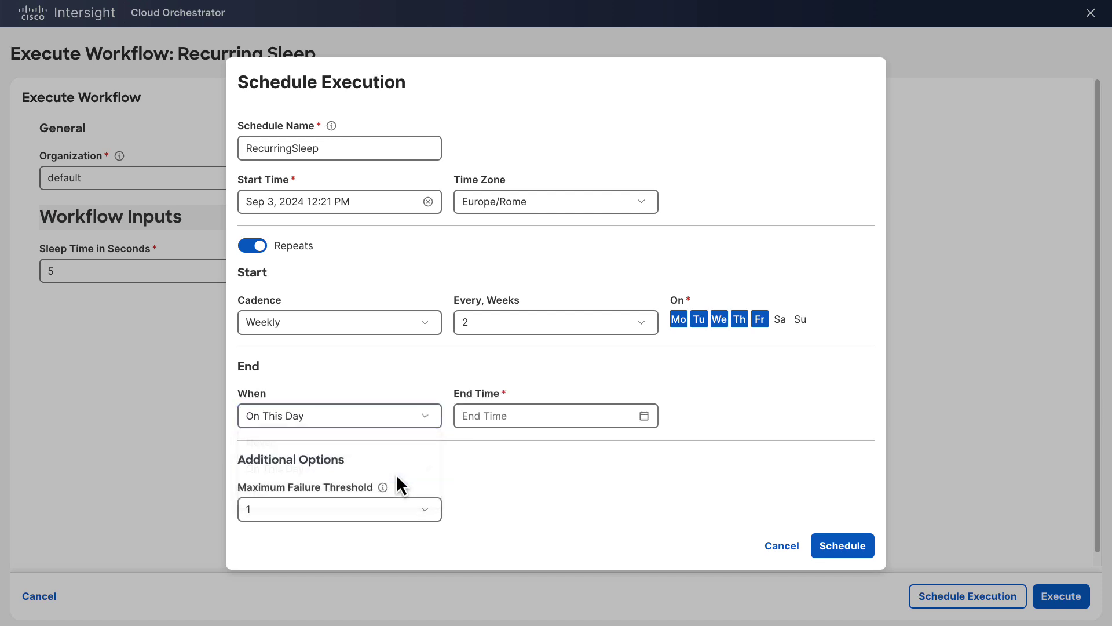
left_click(507, 416)
left_click(797, 381)
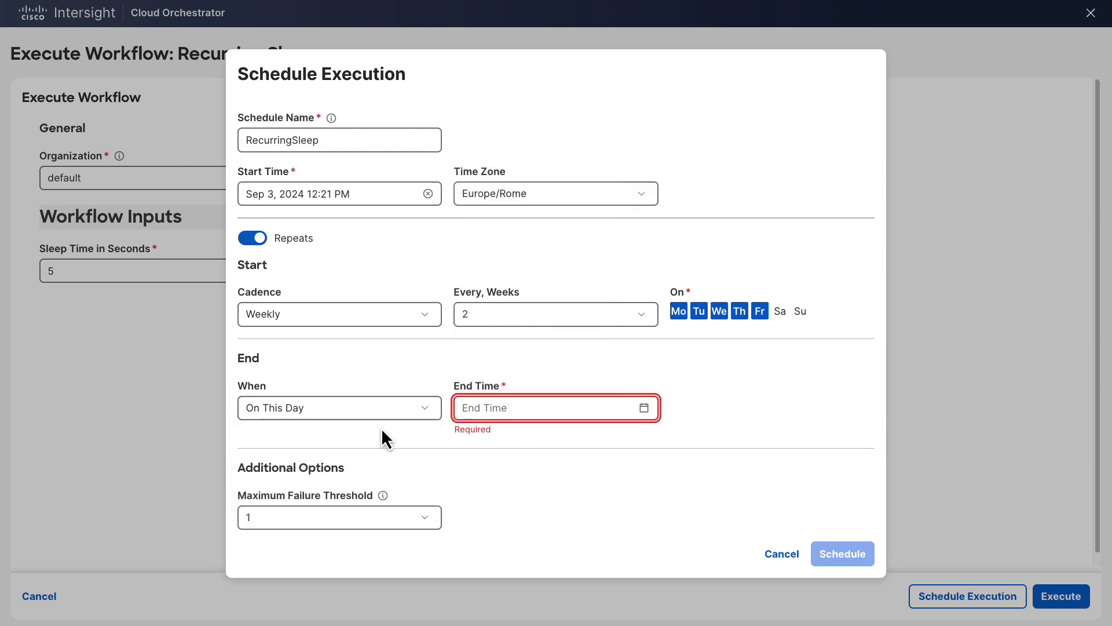
Set the recurrence to end after 5 occurrences
left_click(371, 413)
left_click(308, 489)
left_click(473, 408)
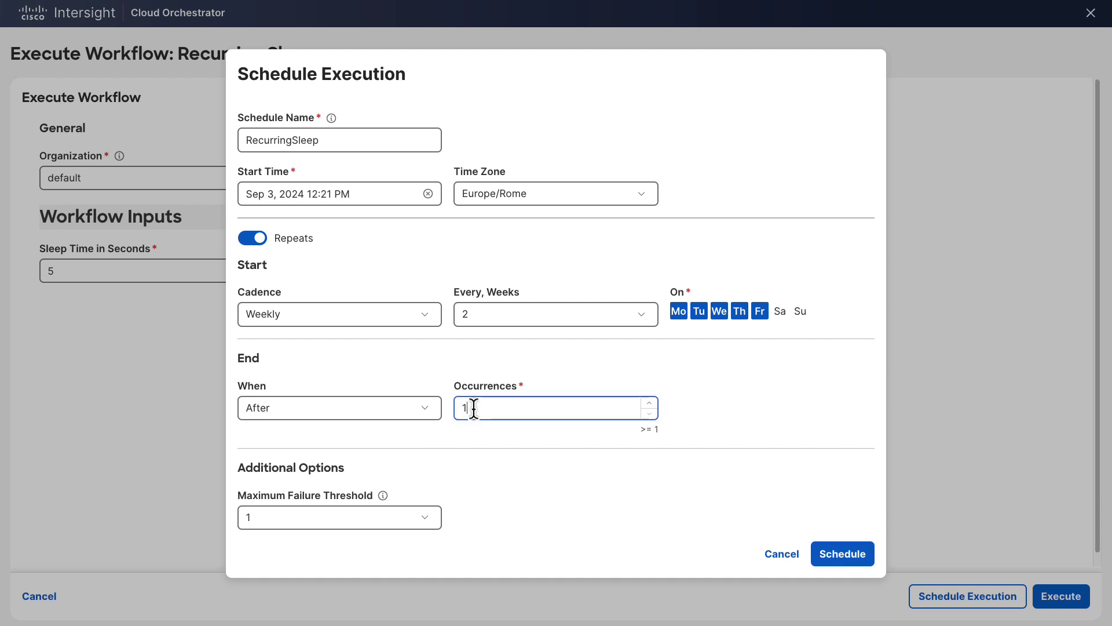
key("BackSpace")
type("5")
left_click(522, 445)
mouse_move(385, 496)
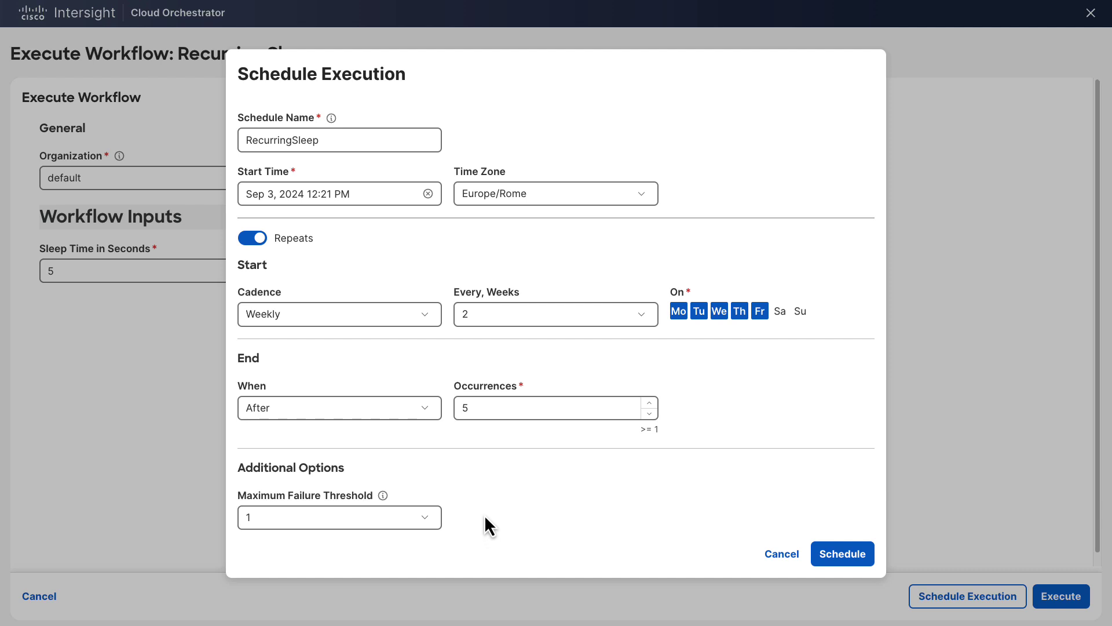
Set the cadence to Minutes so the workflow repeats every 15 minutes
left_click(350, 318)
left_click(348, 351)
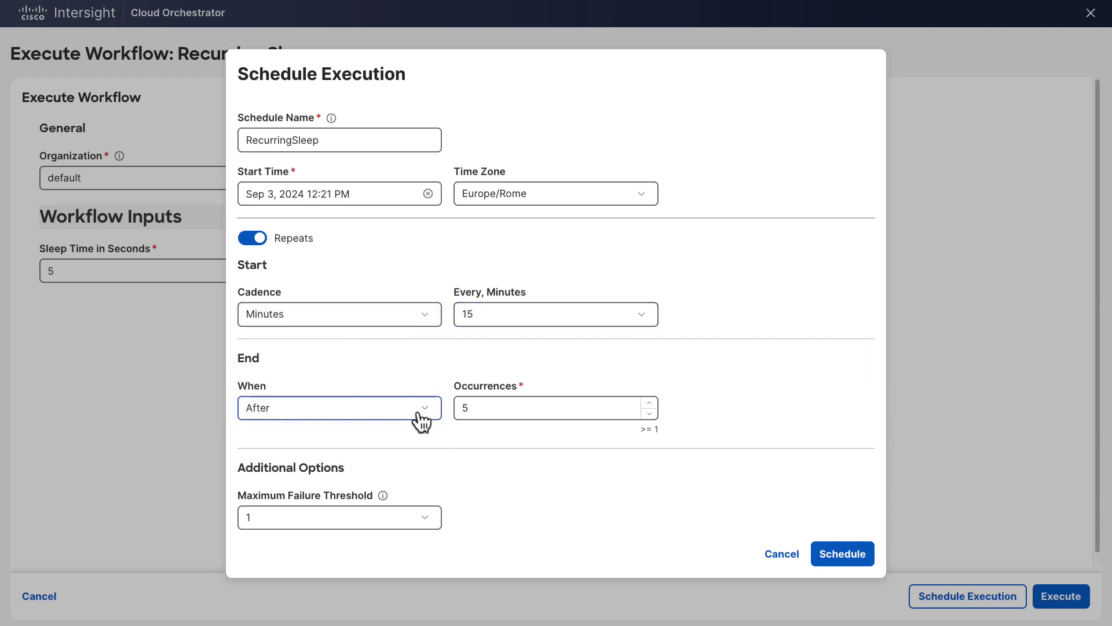
left_click(489, 410)
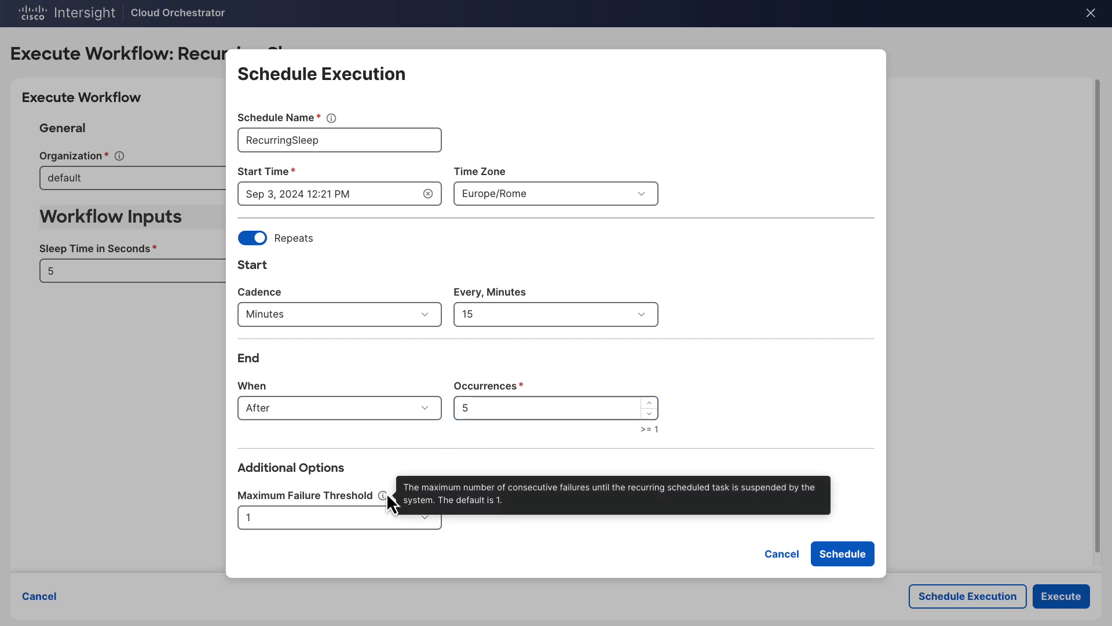
Set the start time to Sep 3, 2024 12:25 PM and schedule the recurring execution
left_click(348, 197)
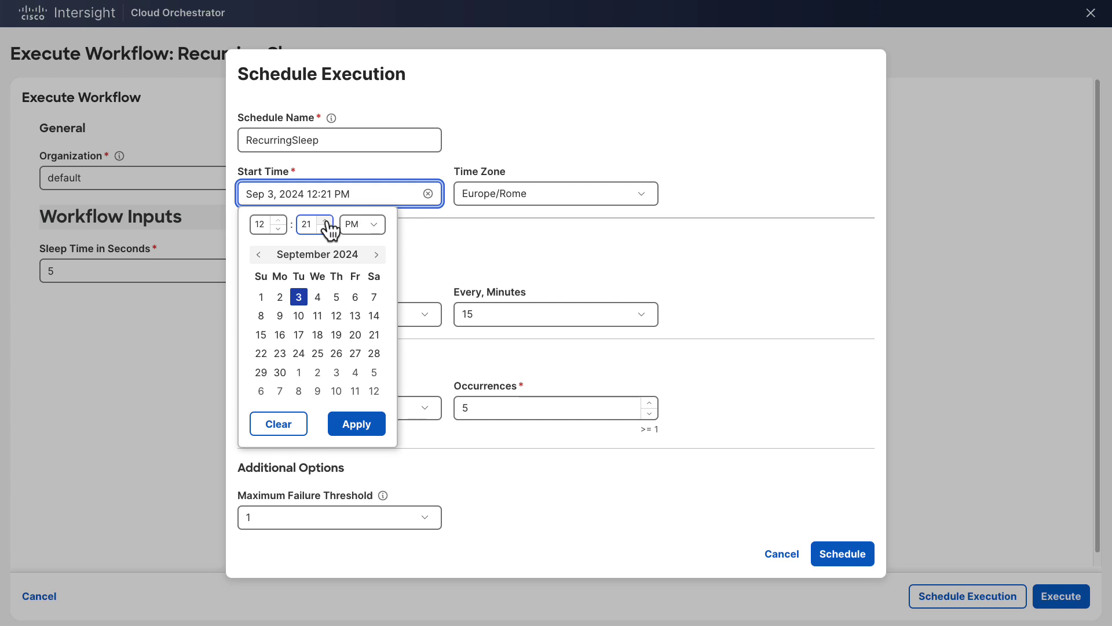
left_click(327, 221)
left_click(327, 221)
left_click(327, 221)
left_click(362, 420)
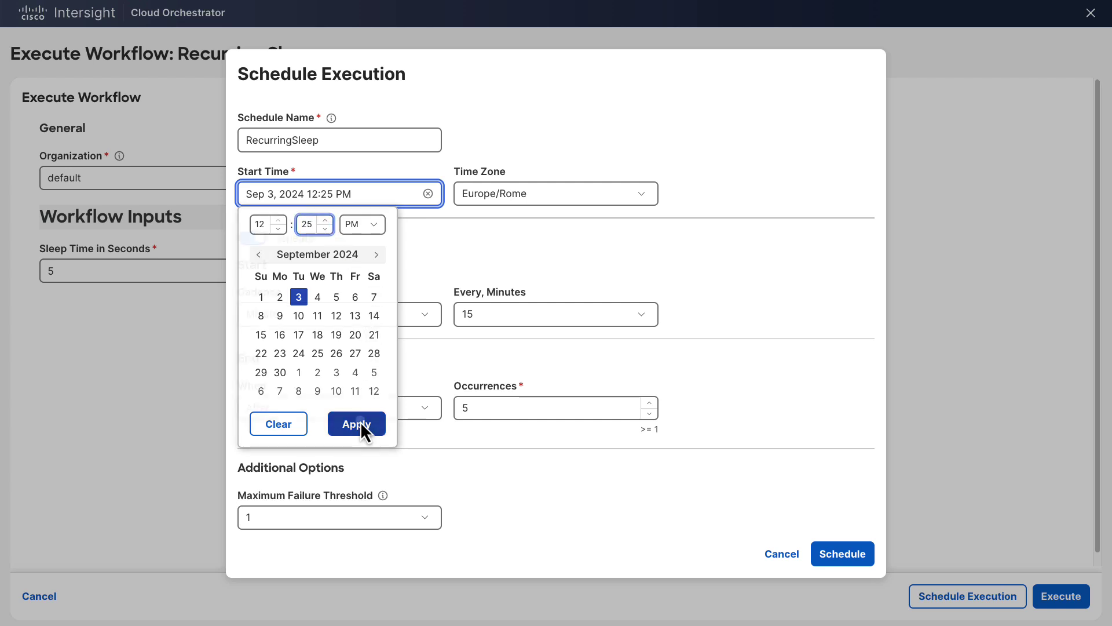
left_click(838, 555)
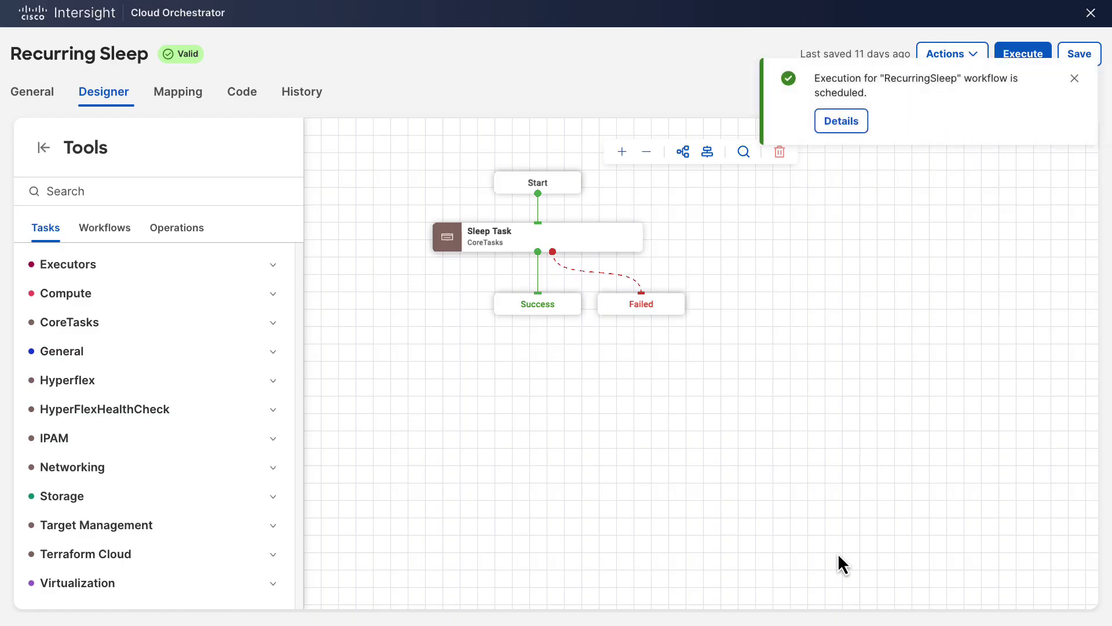
Open the new schedule's details, view its workflow inputs, and show the actions available for it
left_click(839, 120)
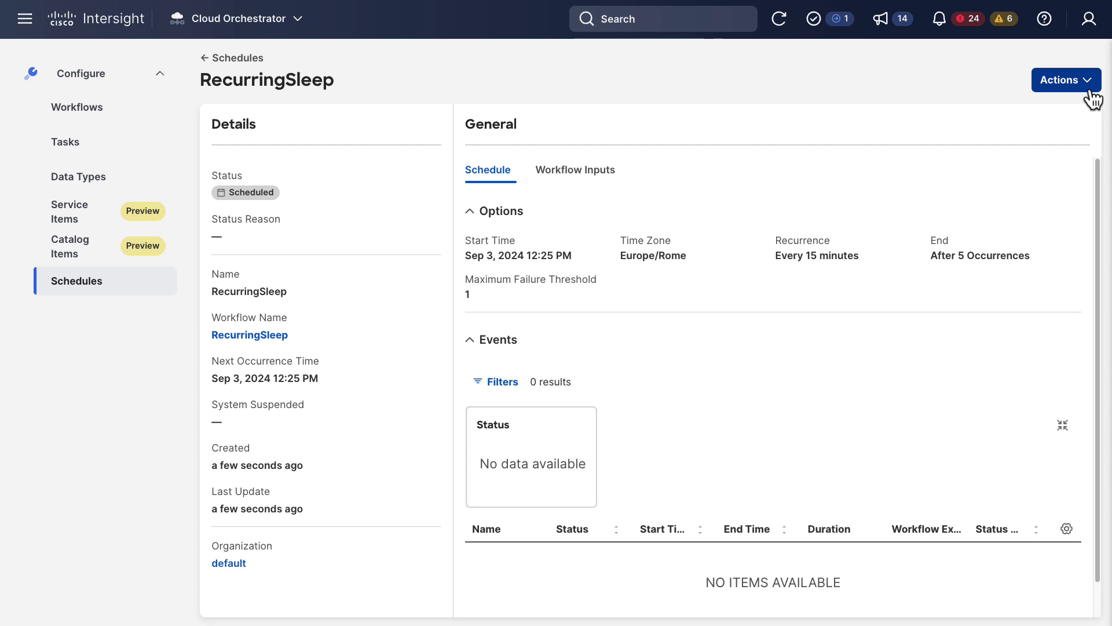
left_click(611, 172)
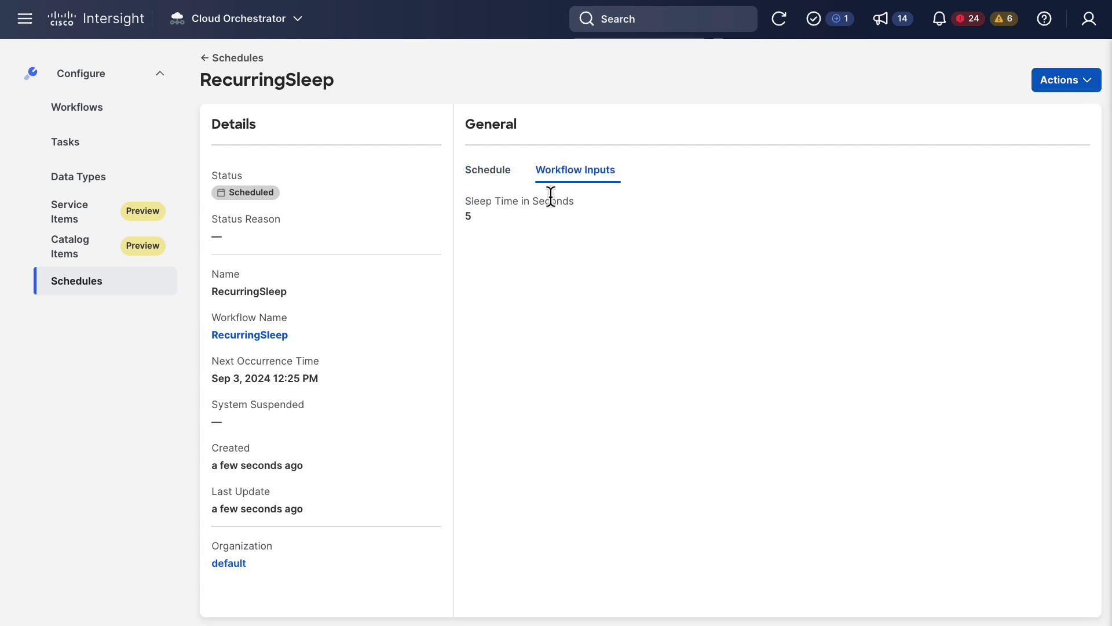
left_click(1092, 87)
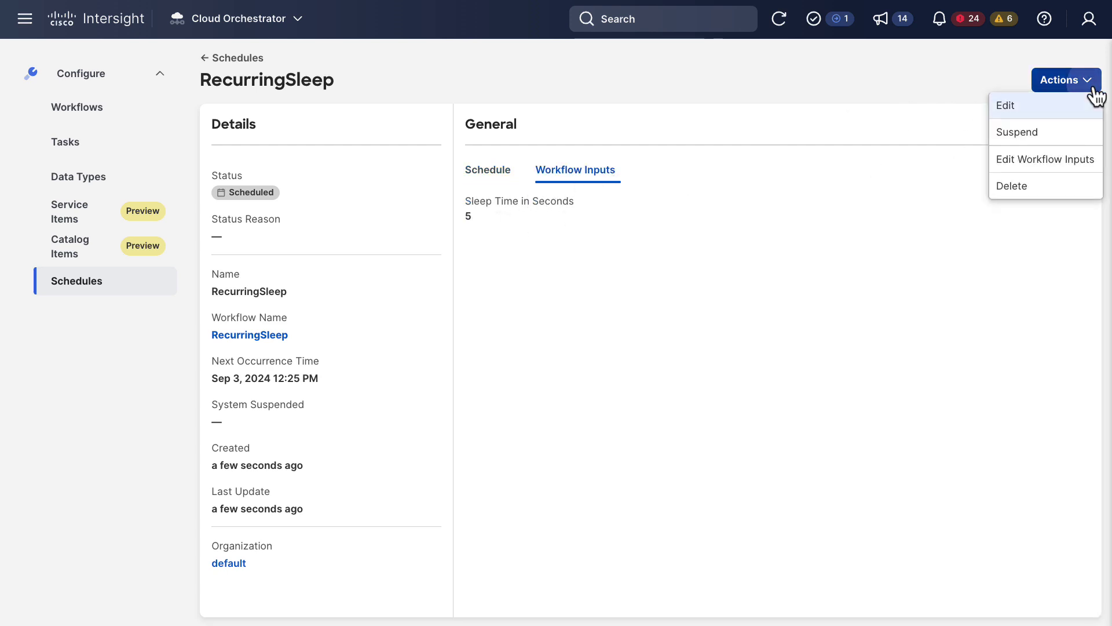
Open the schedule's workflow inputs for editing and save them with a sleep time of 5 seconds
left_click(1052, 167)
left_click(464, 273)
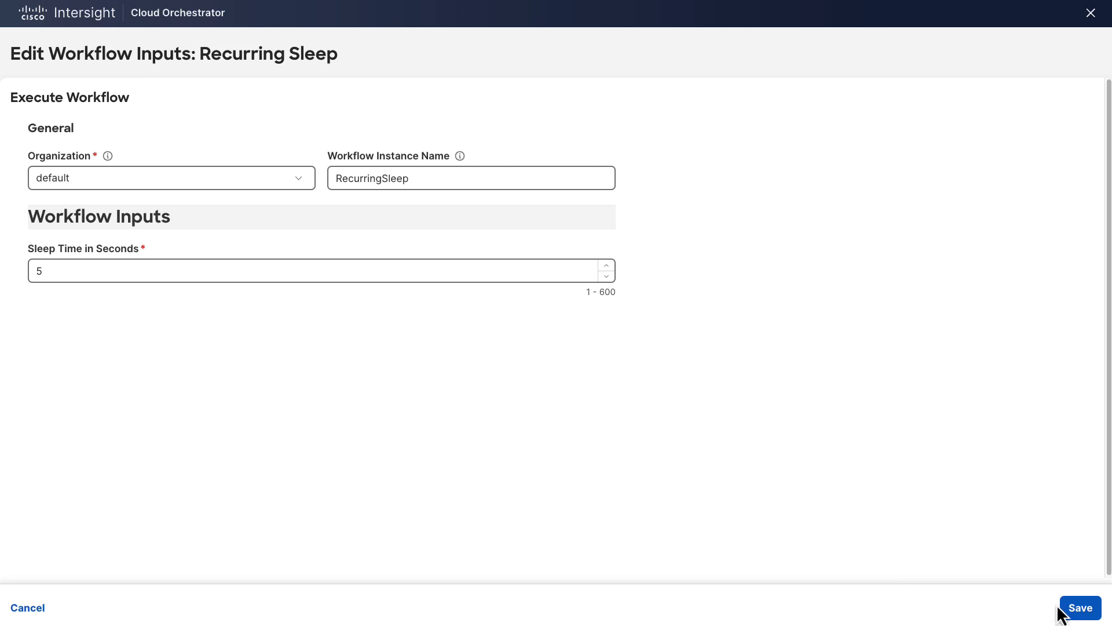
left_click(1075, 608)
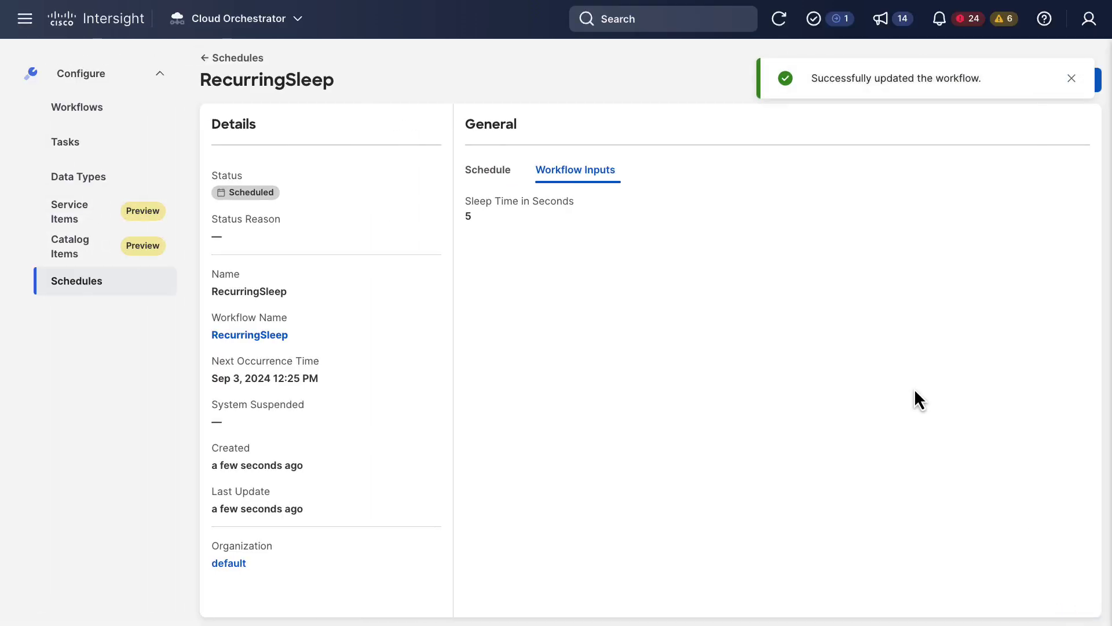
left_click(1073, 81)
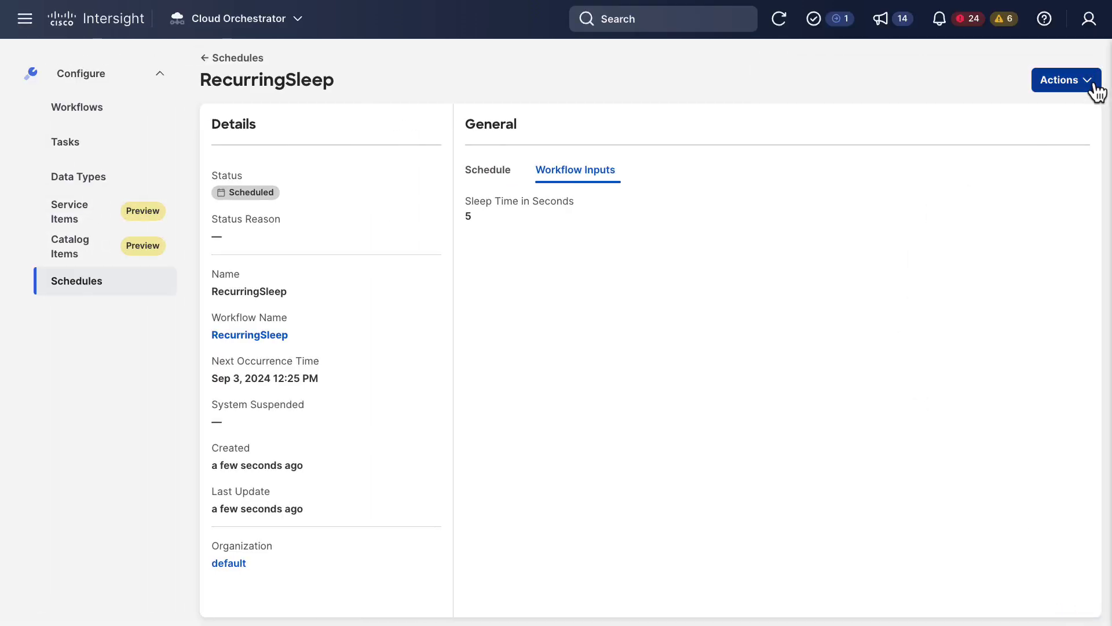
Open the schedule for editing to review its start time, recurrence and end options, and close it without saving
left_click(1094, 84)
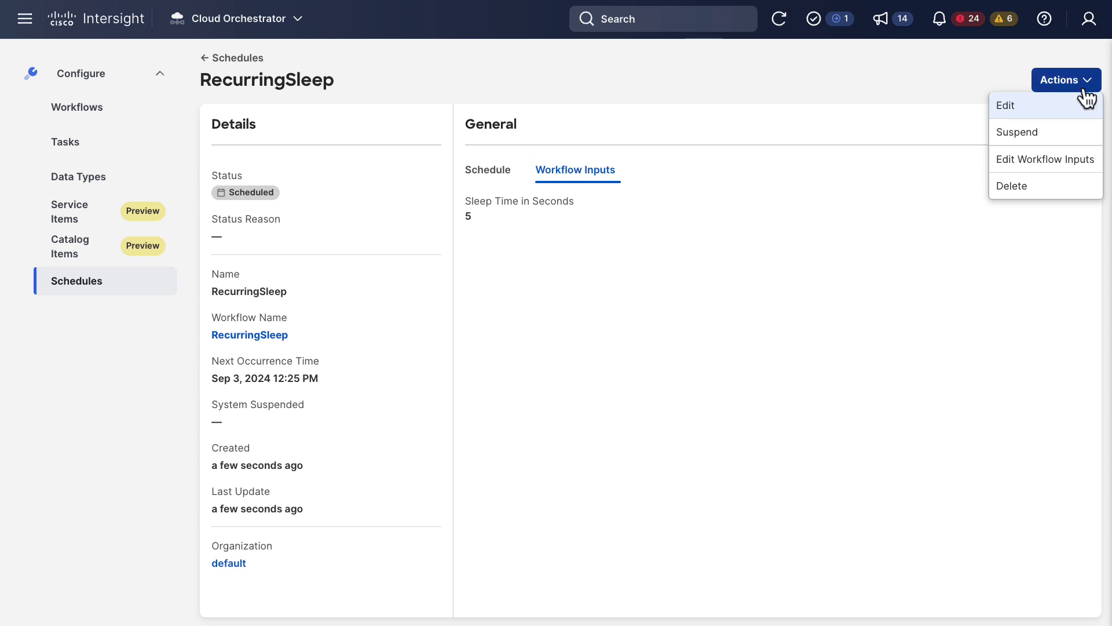
left_click(1057, 107)
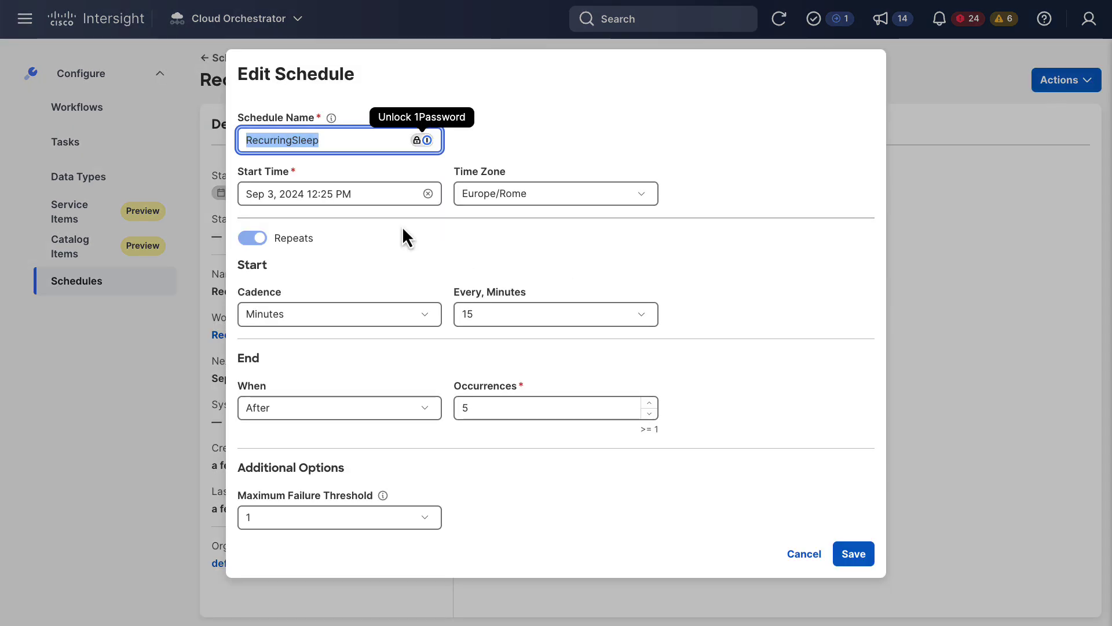
left_click(795, 554)
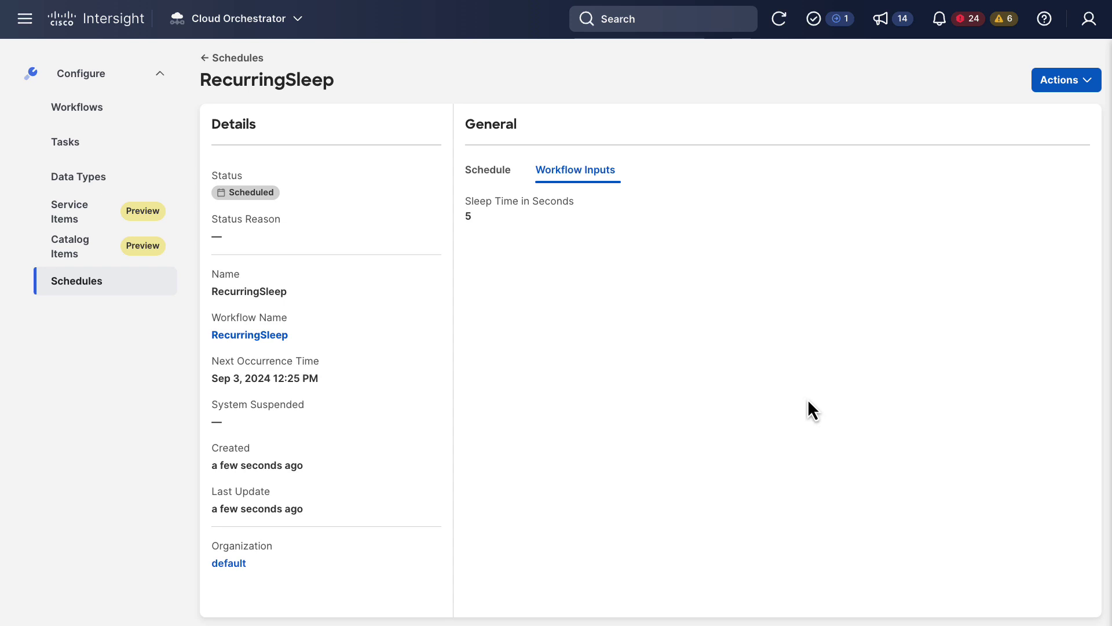
Go to the schedules list, open the RecurringSleep schedule that starts on Sep 3, 2024, and examine its execution events
left_click(61, 290)
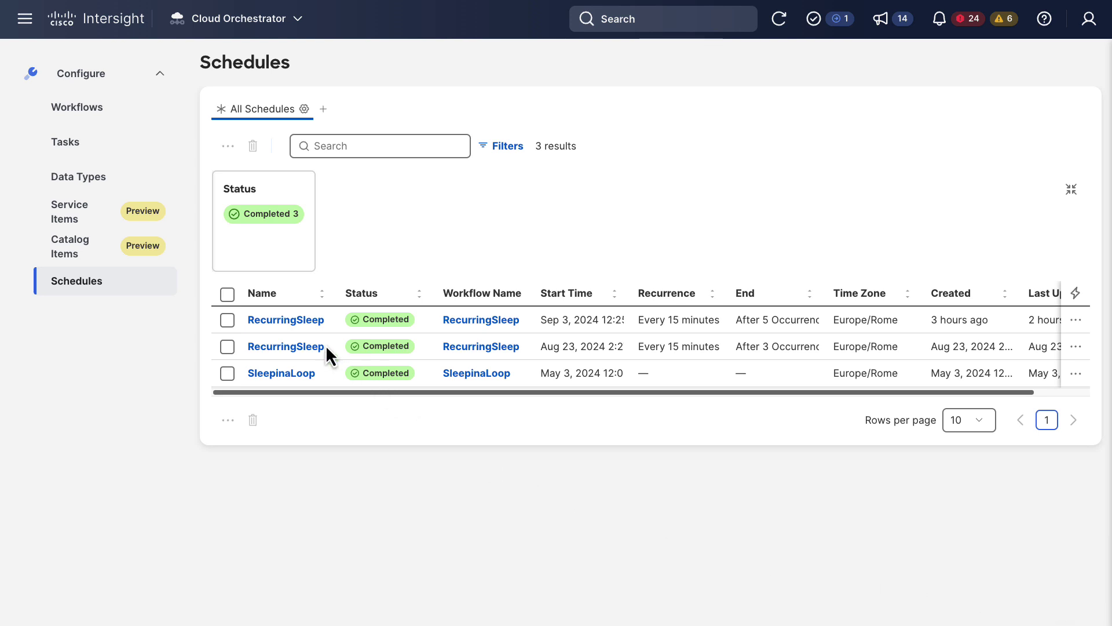
left_click(302, 322)
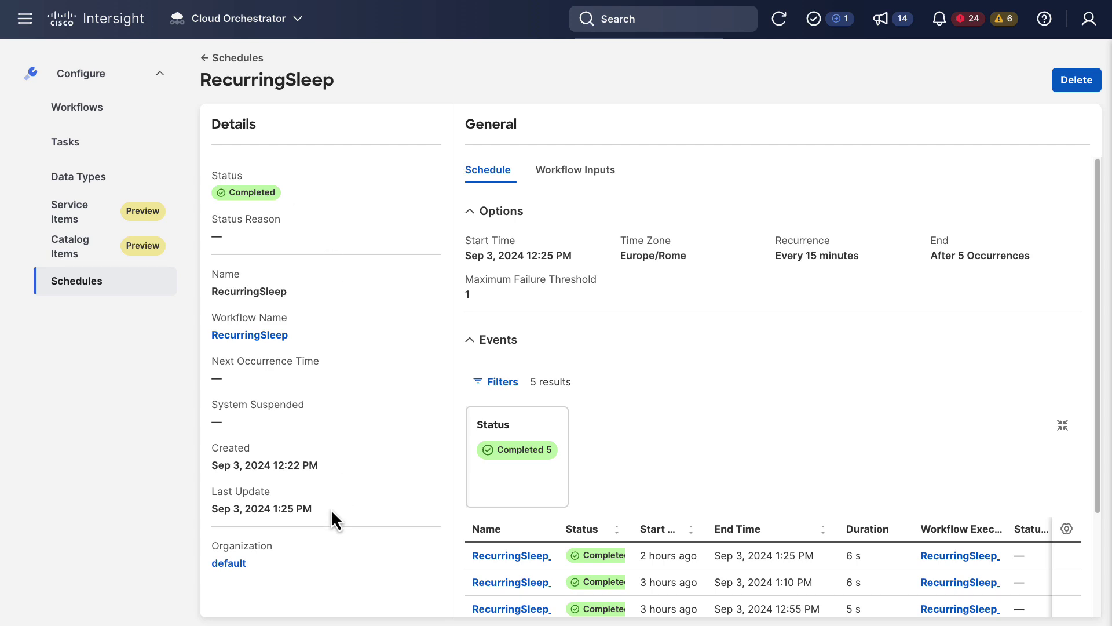
scroll(753, 480, "down", 3)
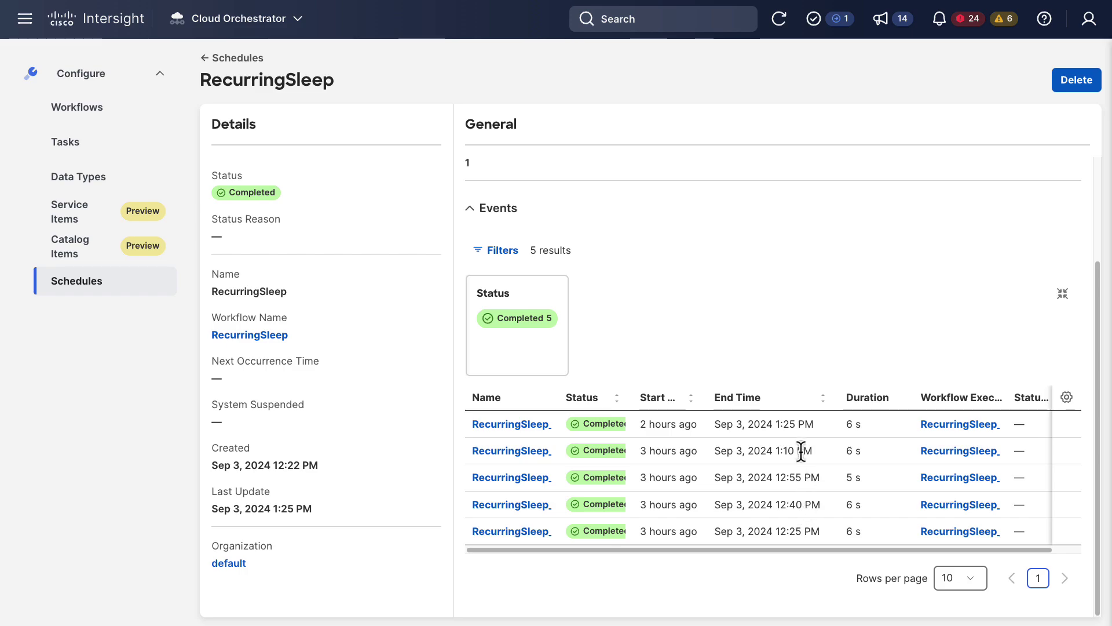
scroll(809, 348, "up", 5)
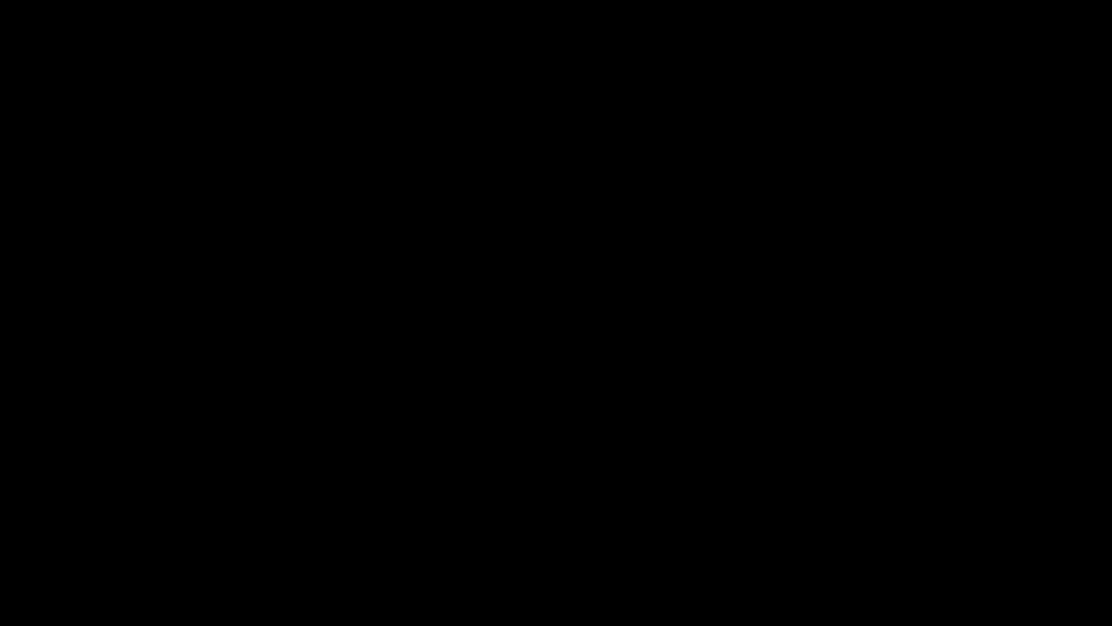